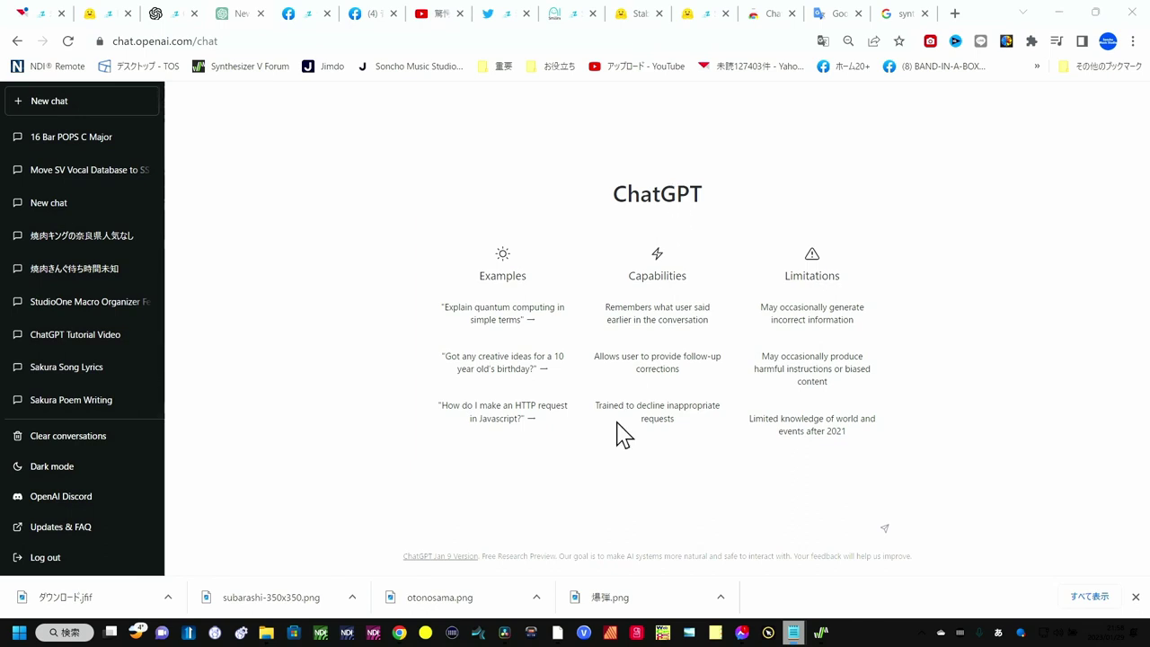
# Step: Paste and send the Japanese request for a C major pop progression with intro, verse and chorus
pyautogui.click(538, 526)
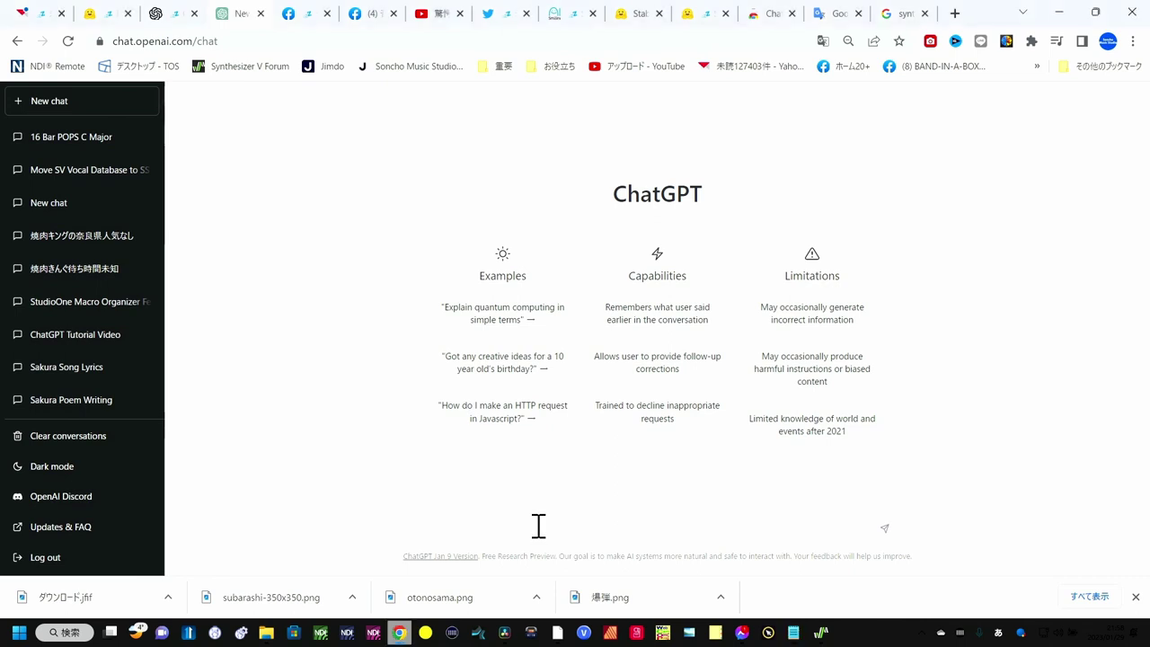
pyautogui.hotkey('ctrl', 'v')
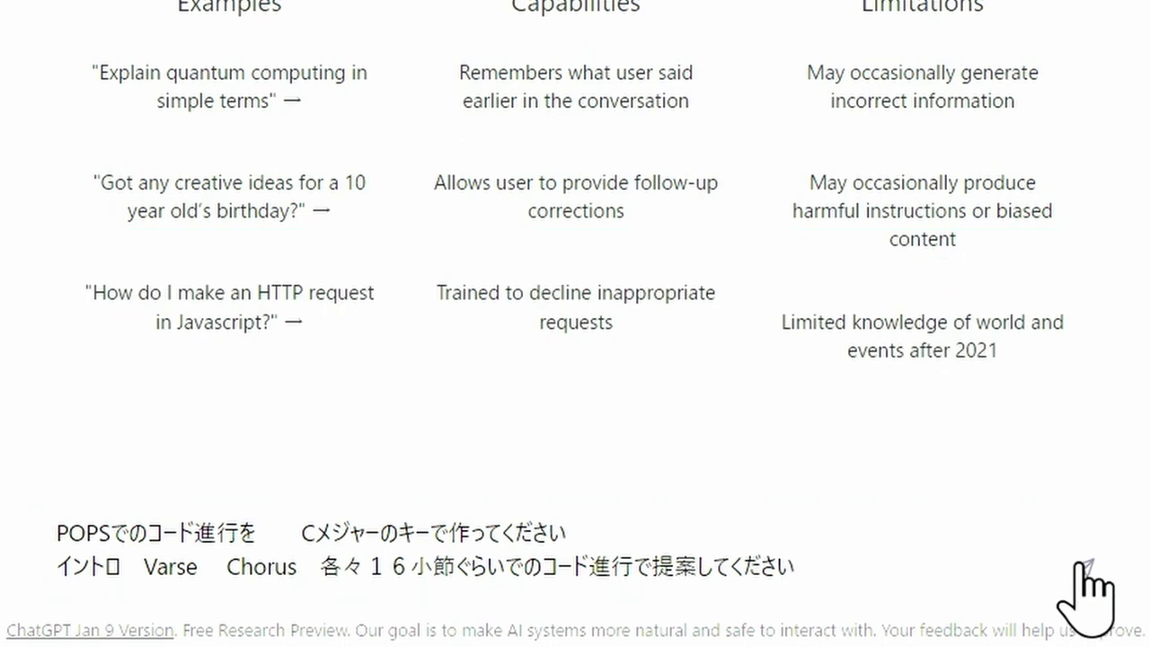
pyautogui.click(1084, 568)
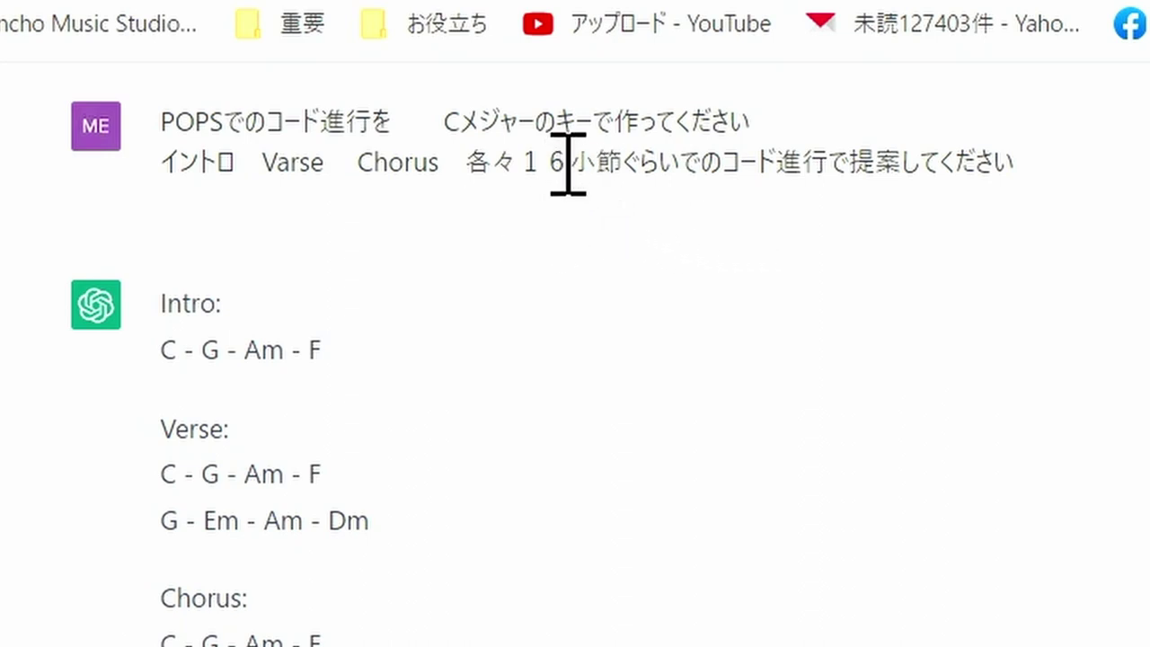
# Step: Change full-width １６ to half-width 16, delete ぐらい, and resubmit the edited prompt
pyautogui.moveTo(567, 163); pyautogui.dragTo(532, 171)
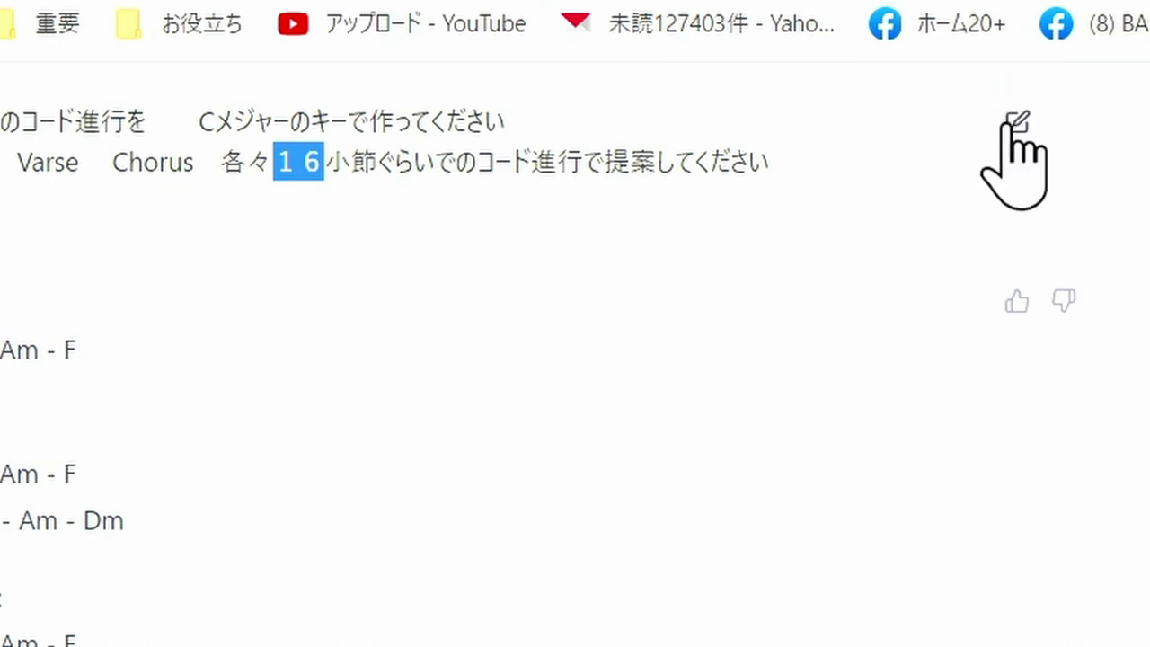
pyautogui.click(1017, 122)
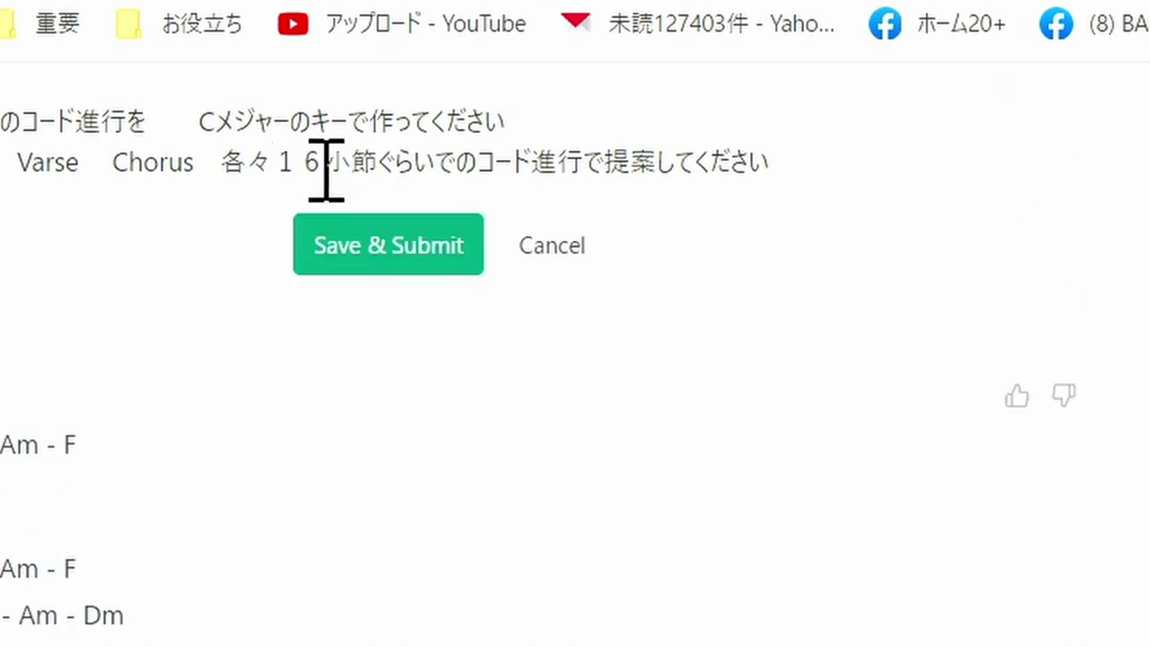
pyautogui.moveTo(326, 163); pyautogui.dragTo(271, 175)
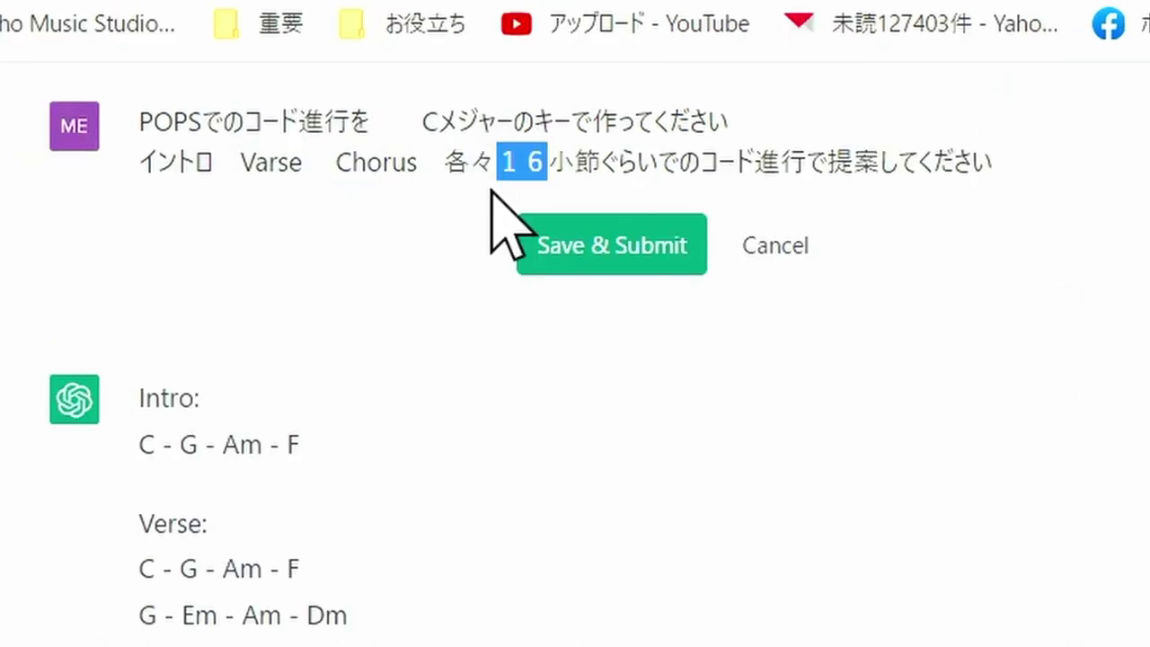
pyautogui.write('16')
pyautogui.press('Return')
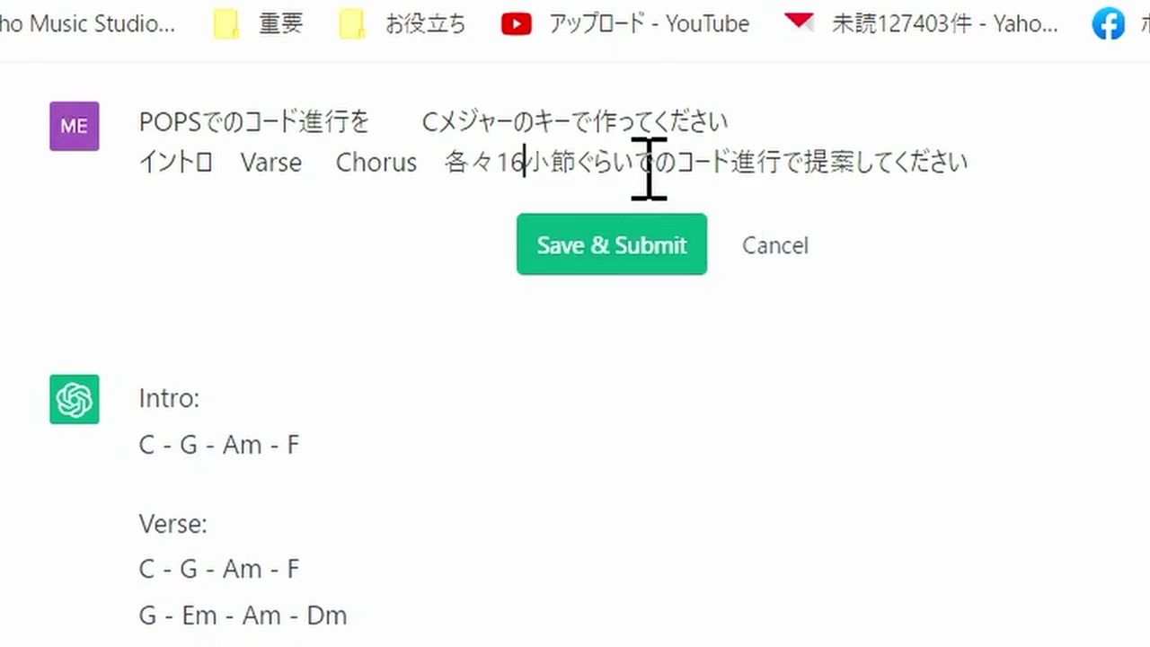
pyautogui.moveTo(635, 165); pyautogui.dragTo(579, 164)
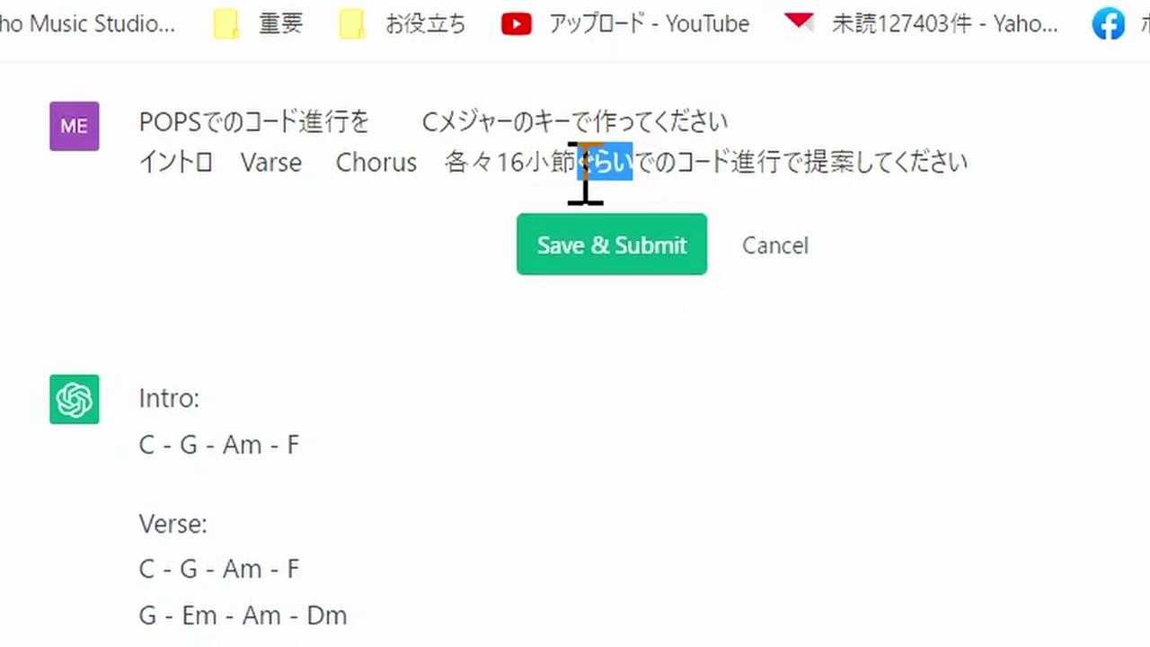
pyautogui.press('BackSpace')
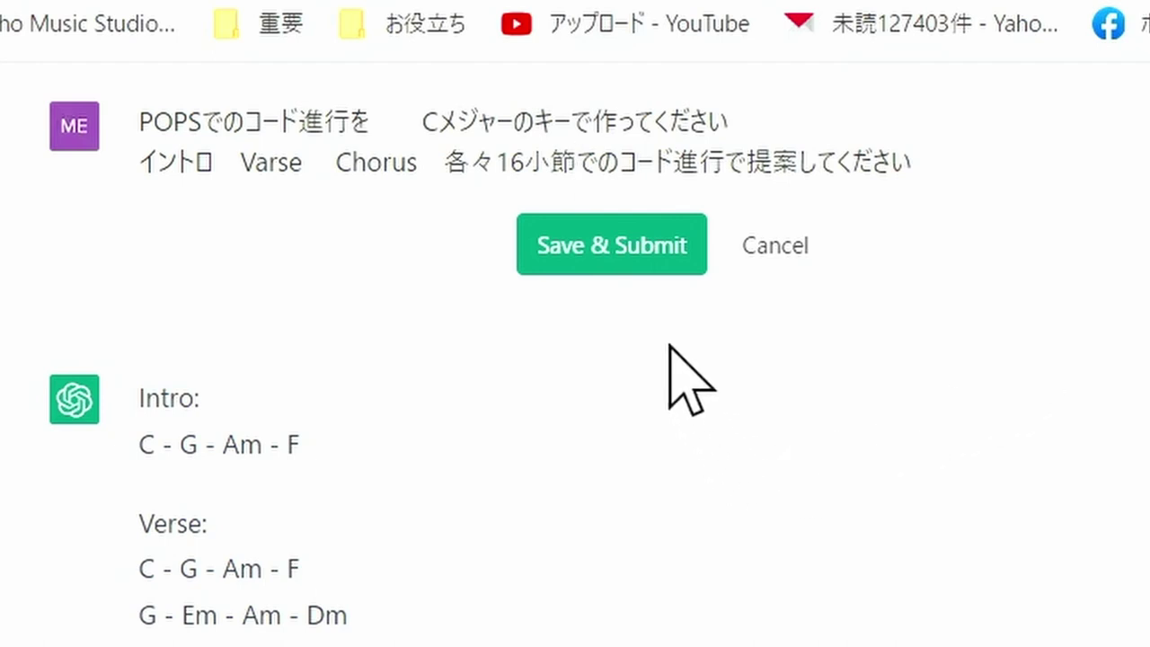
pyautogui.click(645, 253)
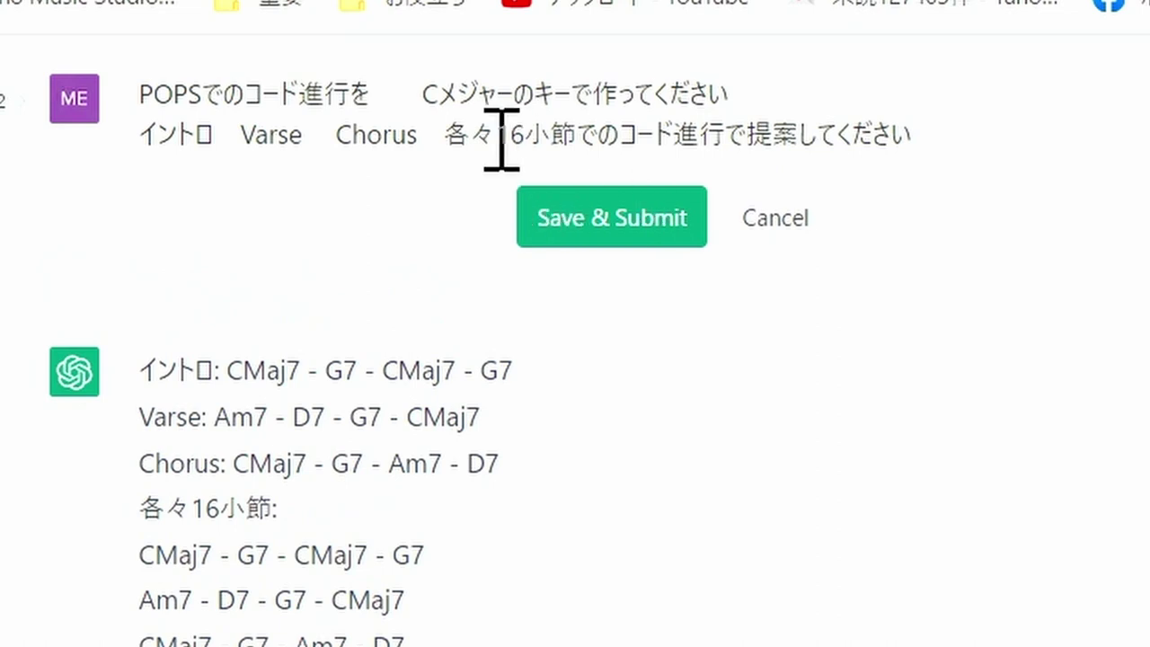
# Step: Replace 各々 with 各 in the prompt, resubmit it, and scroll through the new sectioned chords
pyautogui.click(496, 135)
pyautogui.doubleClick(490, 135)
pyautogui.write('kak')
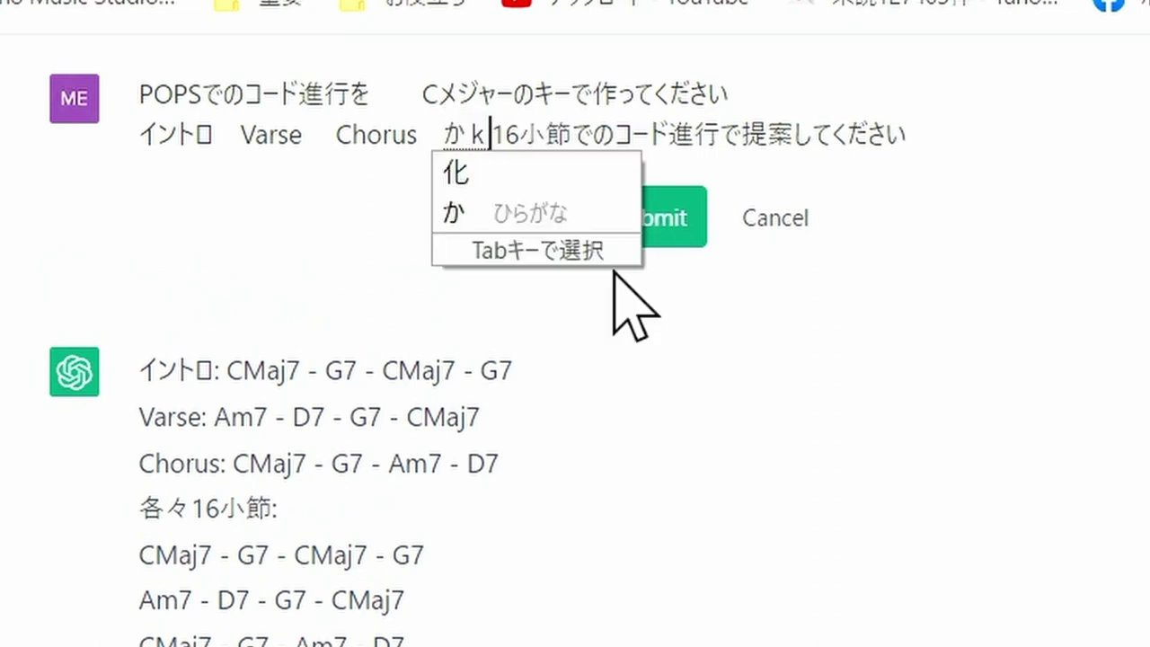
pyautogui.write('u')
pyautogui.press('space')
pyautogui.press('space')
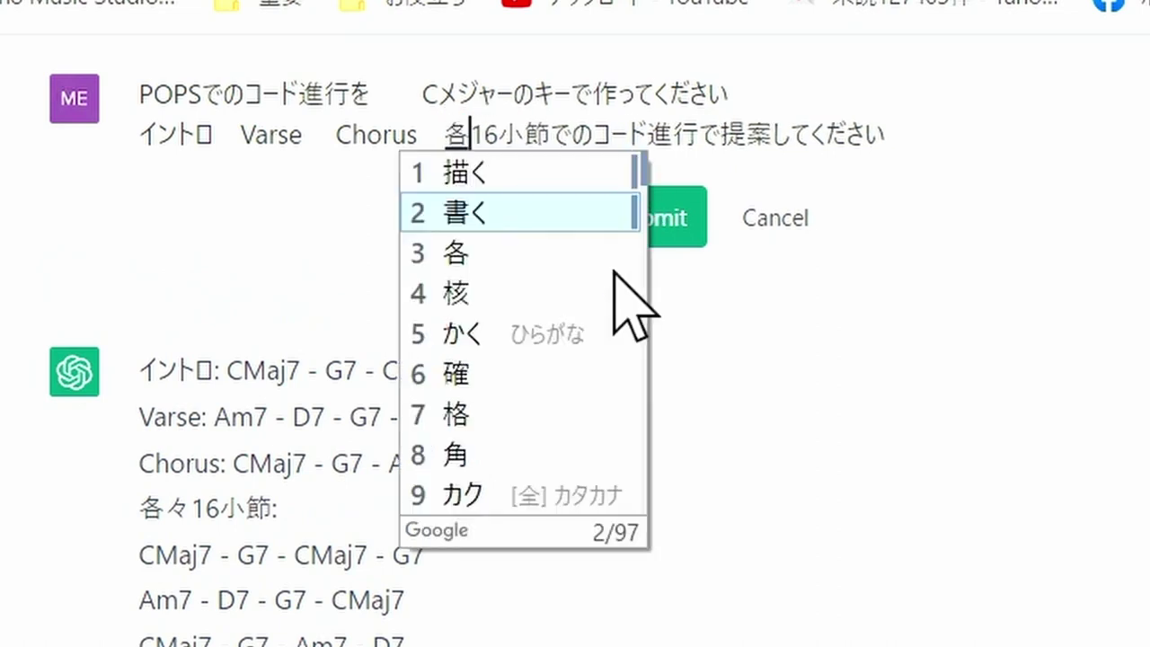
pyautogui.press('space')
pyautogui.press('Return')
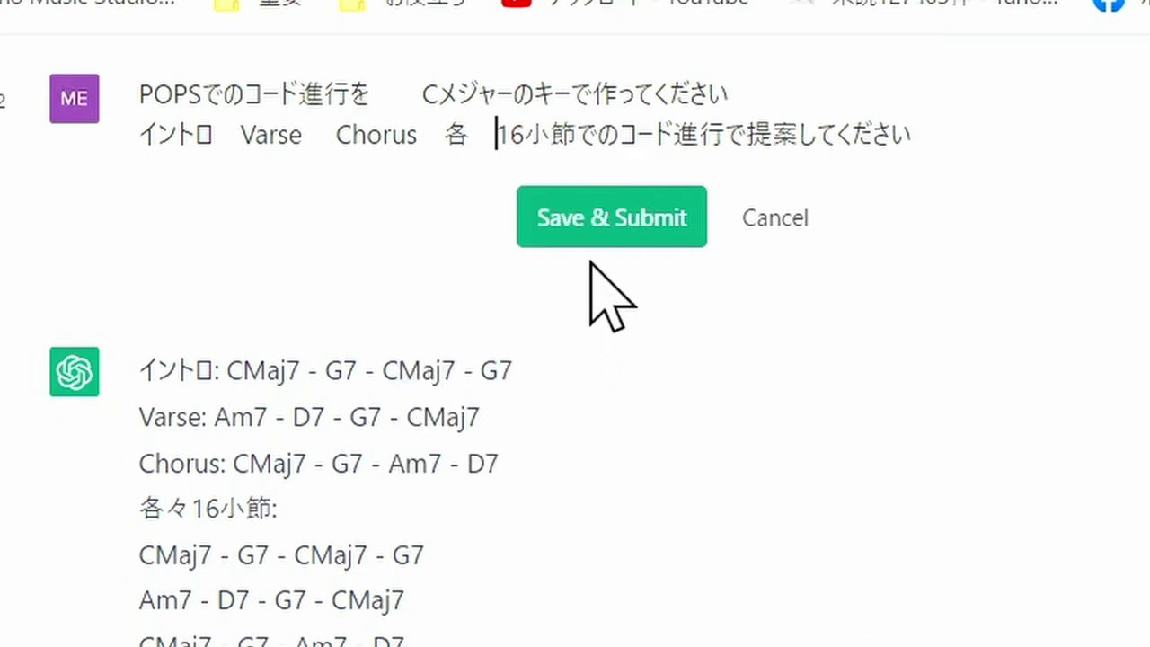
pyautogui.click(592, 225)
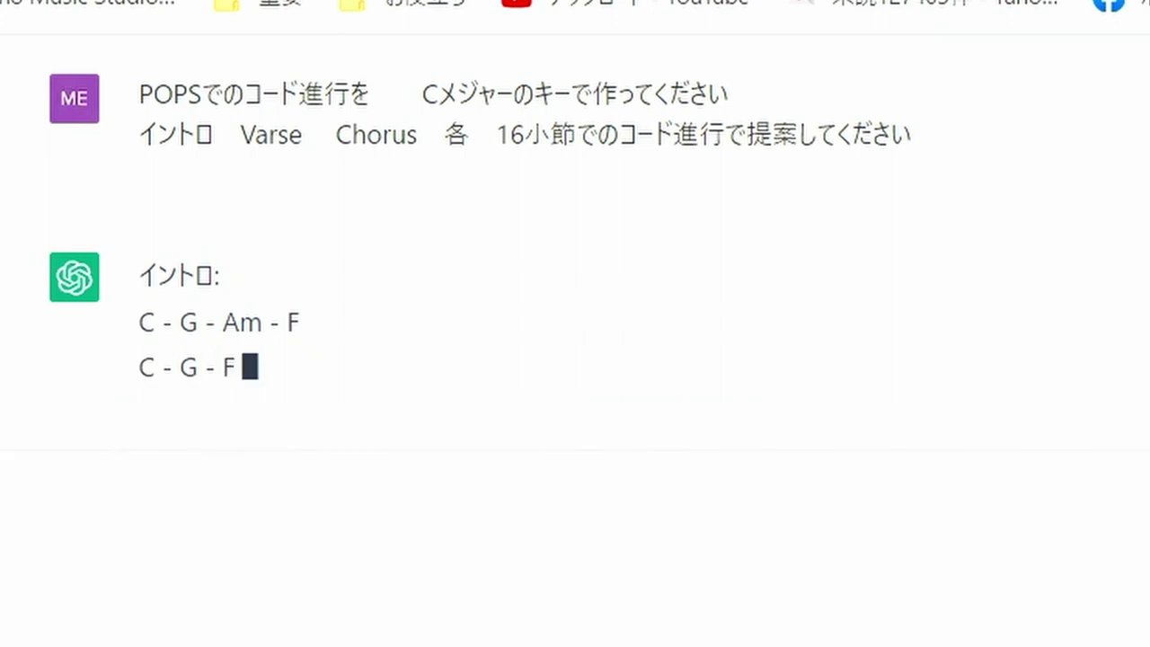
pyautogui.scroll(-3, 473, 458)
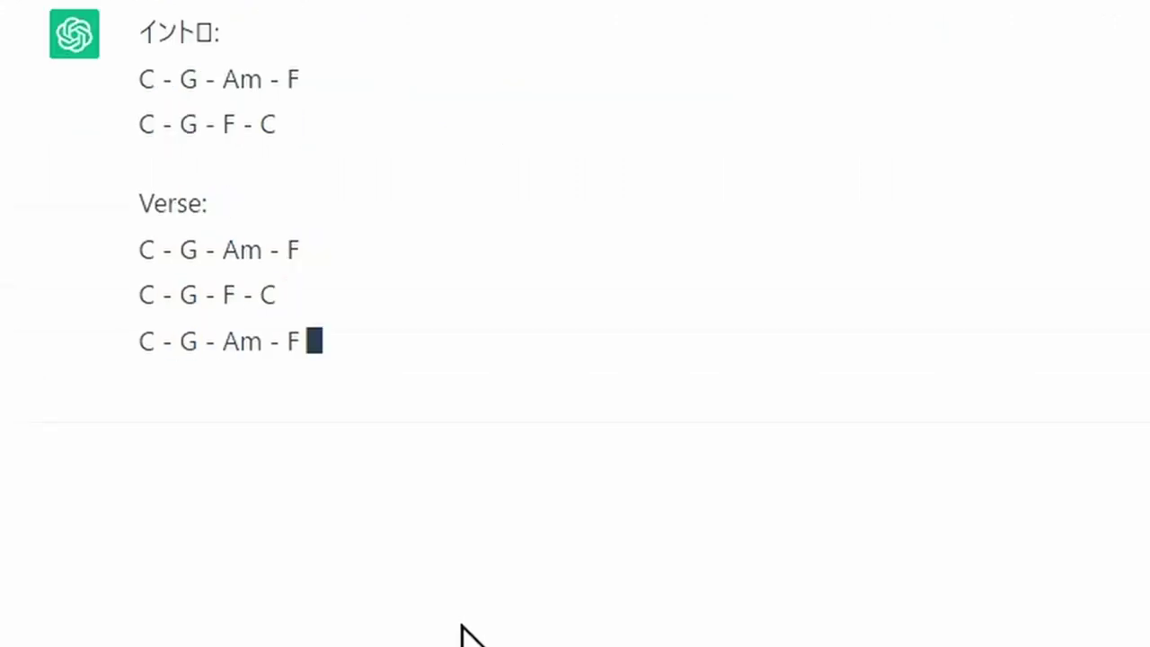
pyautogui.scroll(-3, 506, 393)
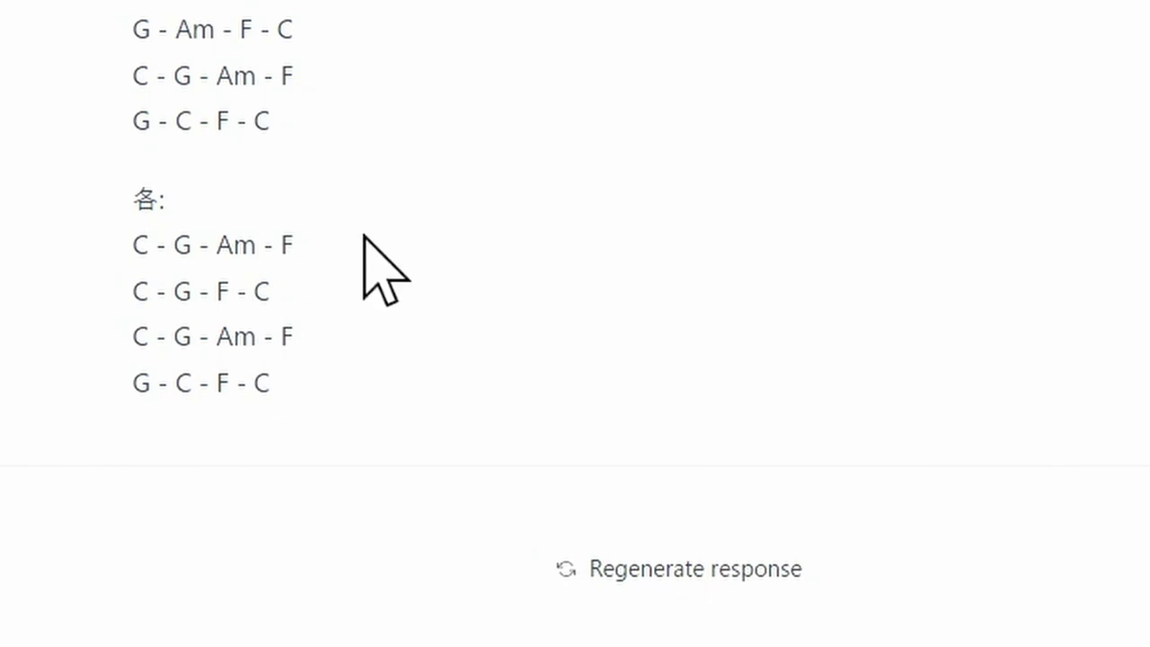
pyautogui.scroll(3, 408, 36)
# Step: Replace POPS with JAZZ in the prompt and resubmit it
pyautogui.scroll(10, 408, 231)
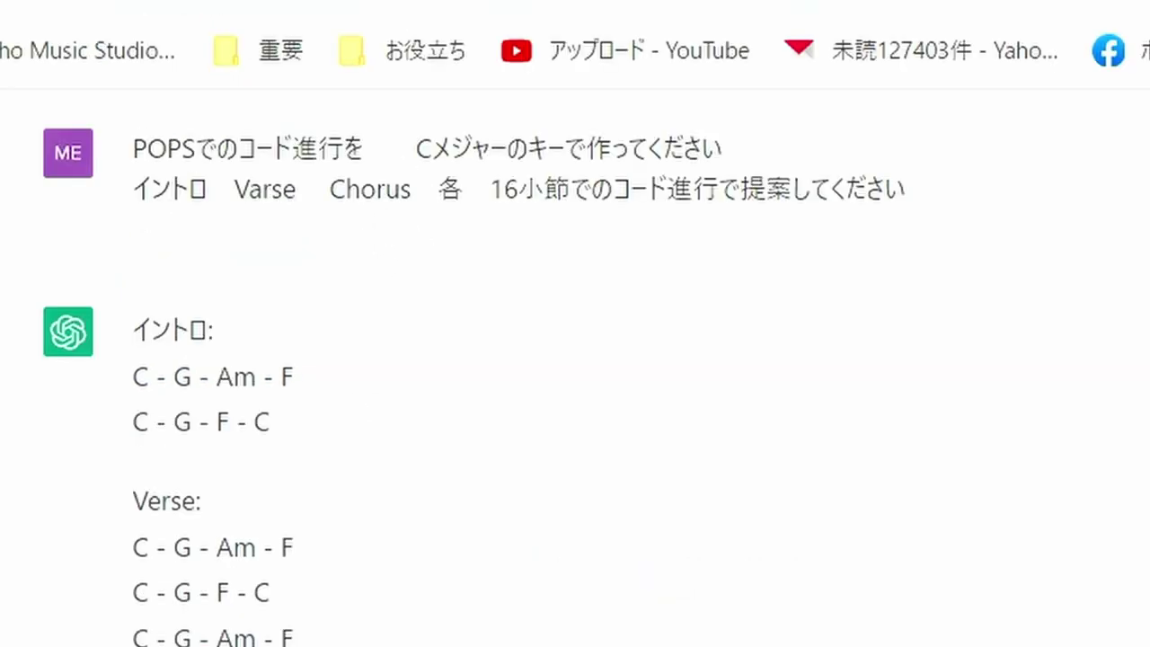
pyautogui.scroll(-2, 575, 359)
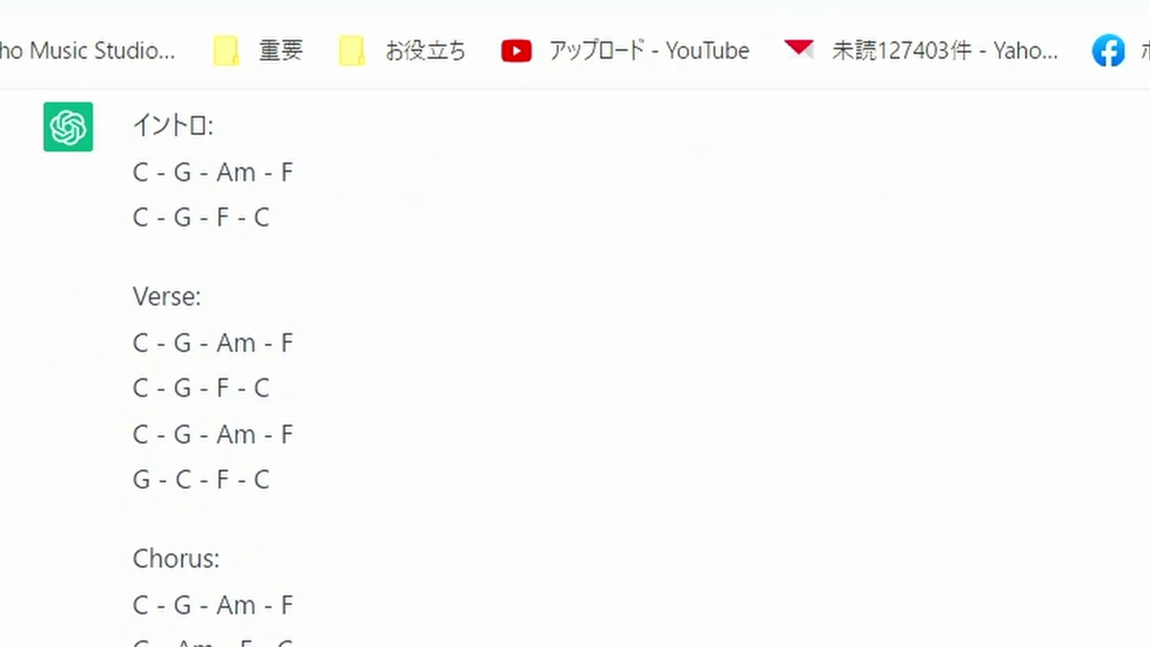
pyautogui.scroll(2, 159, 128)
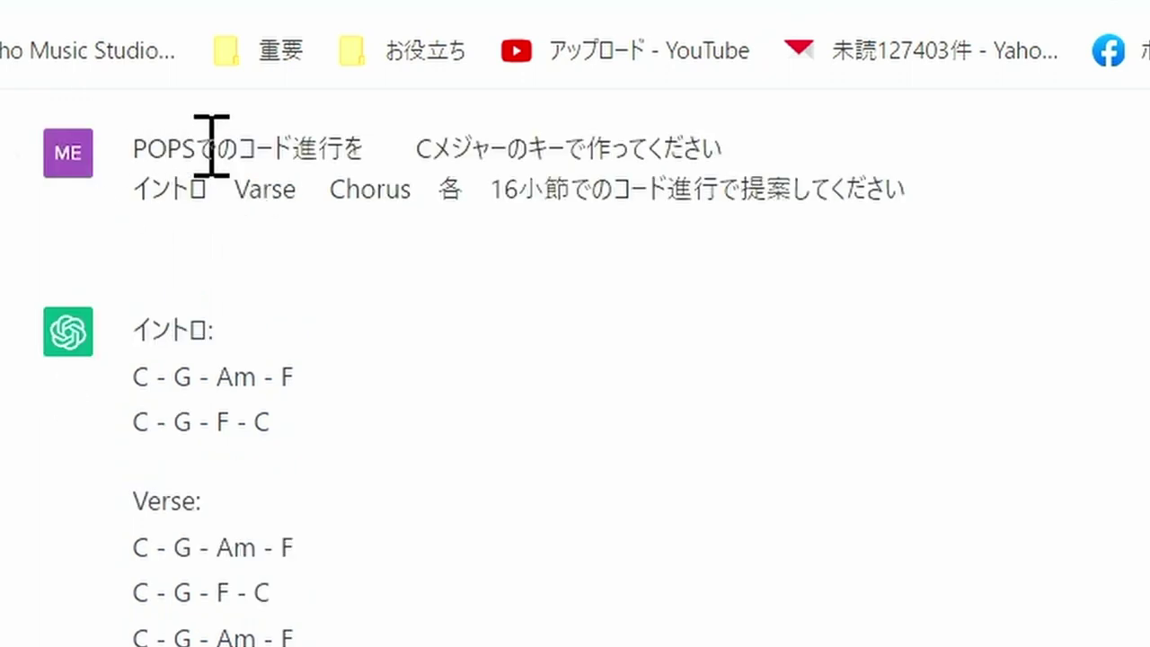
pyautogui.moveTo(195, 149); pyautogui.dragTo(123, 141)
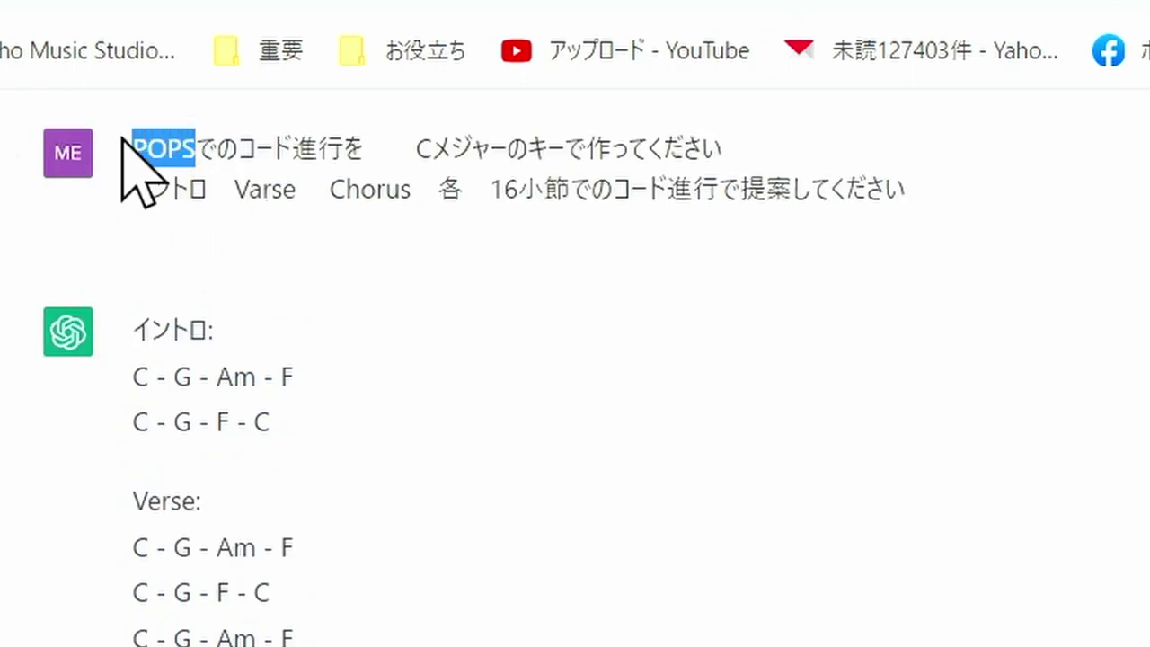
pyautogui.write('JA')
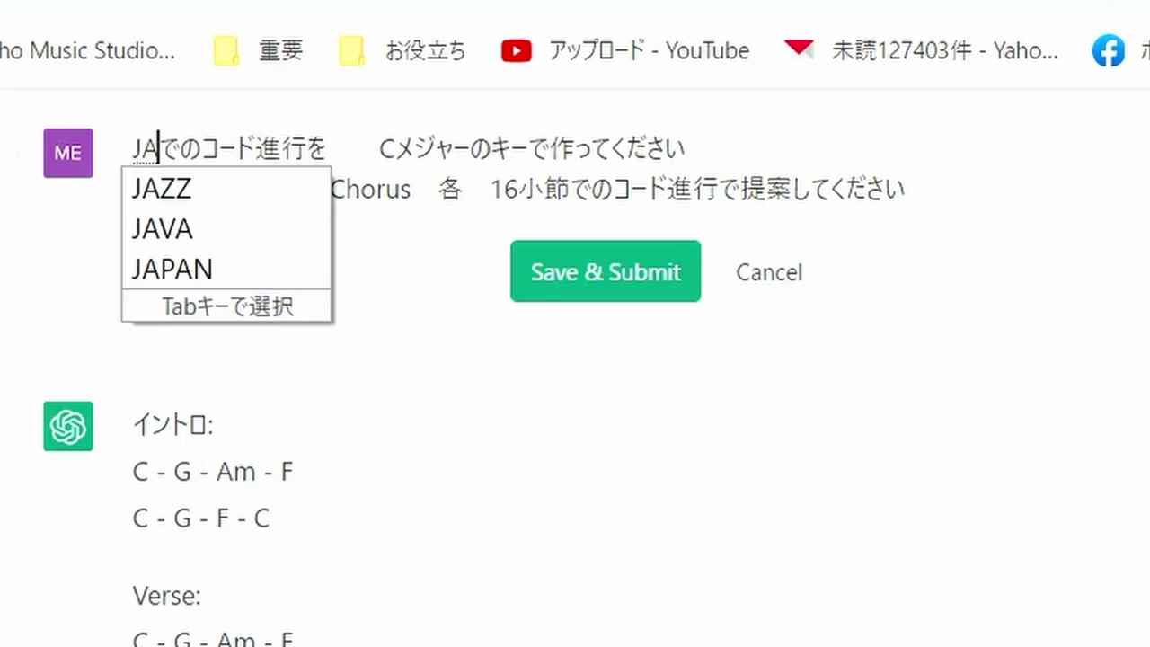
pyautogui.write('ZZ')
pyautogui.press('Return')
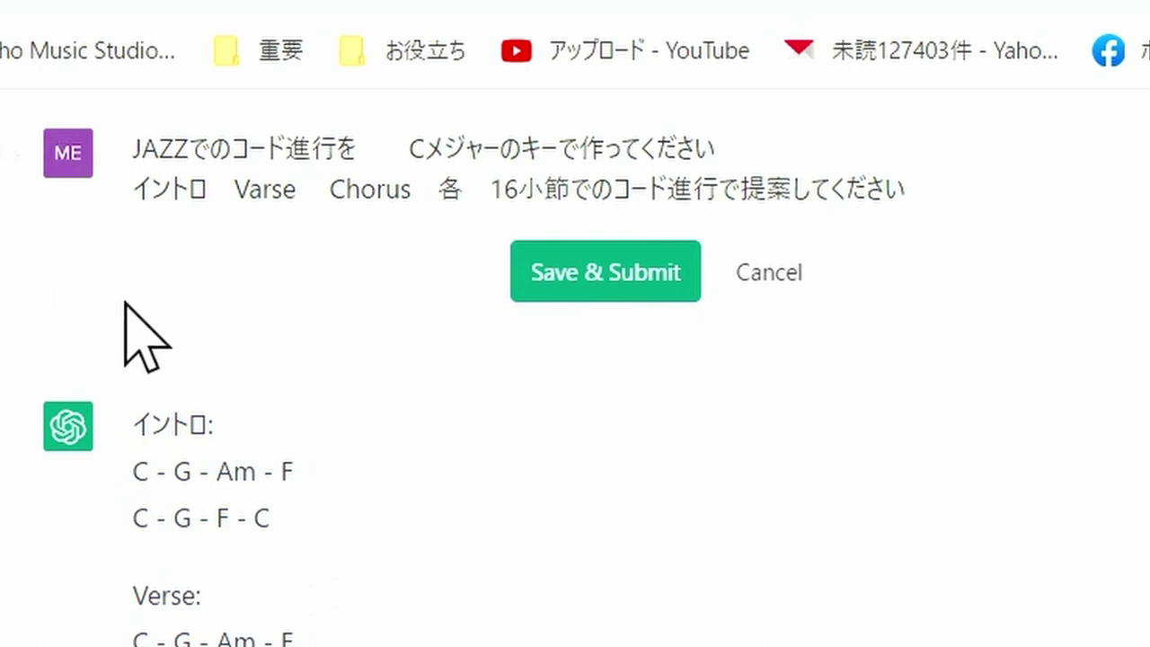
pyautogui.click(596, 270)
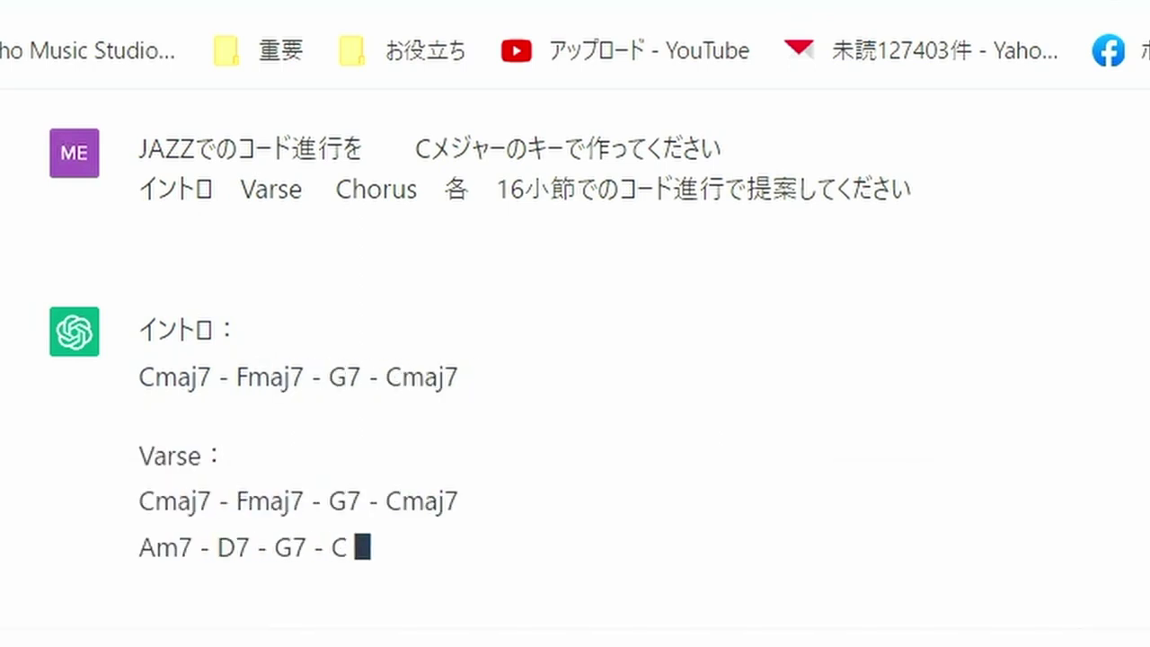
# Step: Scroll through the jazz reply, from the Cmaj7-Fmaj7-G7 intro to the 各16小節 block
pyautogui.scroll(-5, 1072, 389)
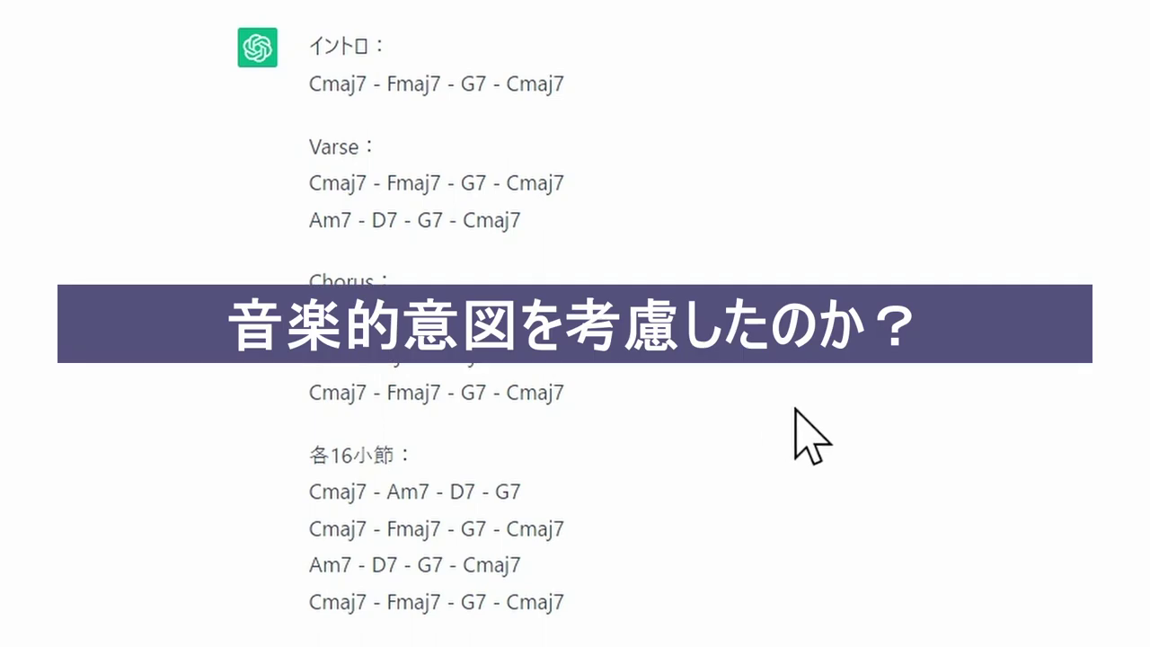
pyautogui.scroll(1, 794, 401)
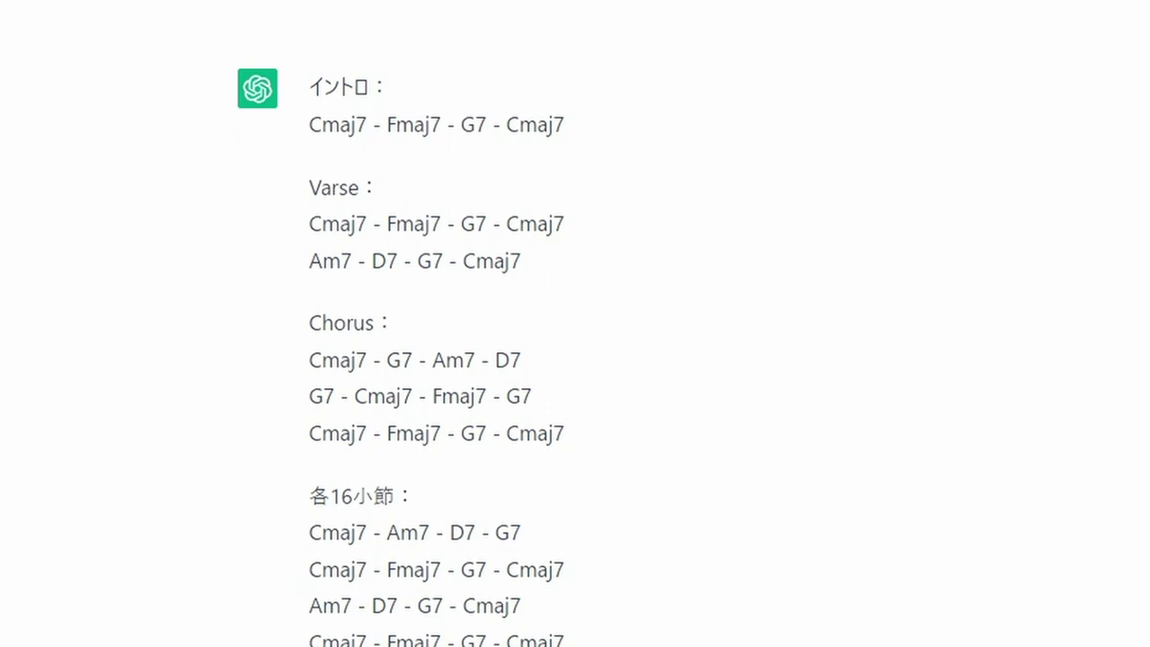
# Step: Type the follow-up message 'それでは これをE♭に移調してください' in the message box
pyautogui.write('sorede')
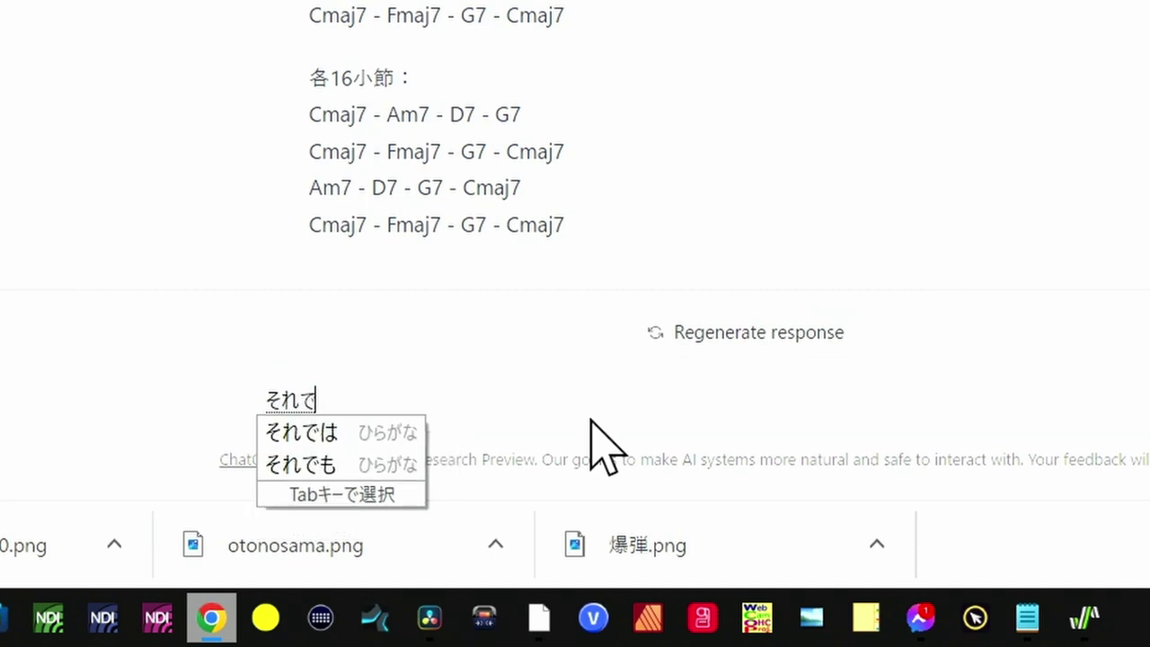
pyautogui.write('ha')
pyautogui.press('Return')
pyautogui.write('kore')
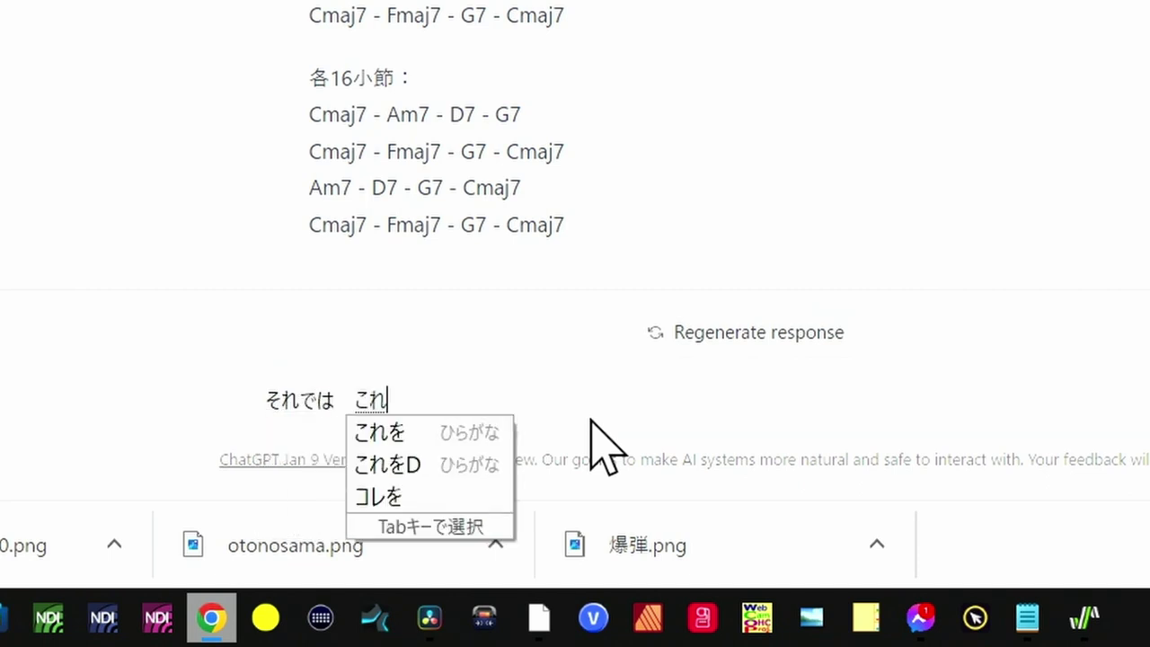
pyautogui.write('woE')
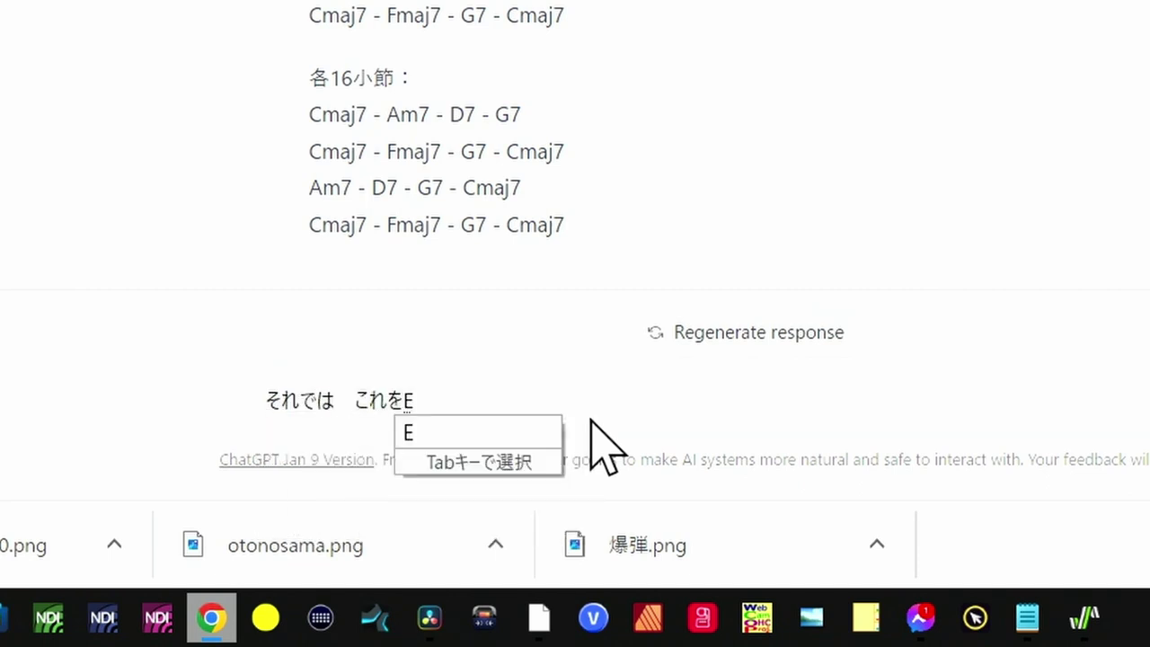
pyautogui.press('Return')
pyautogui.write('fura')
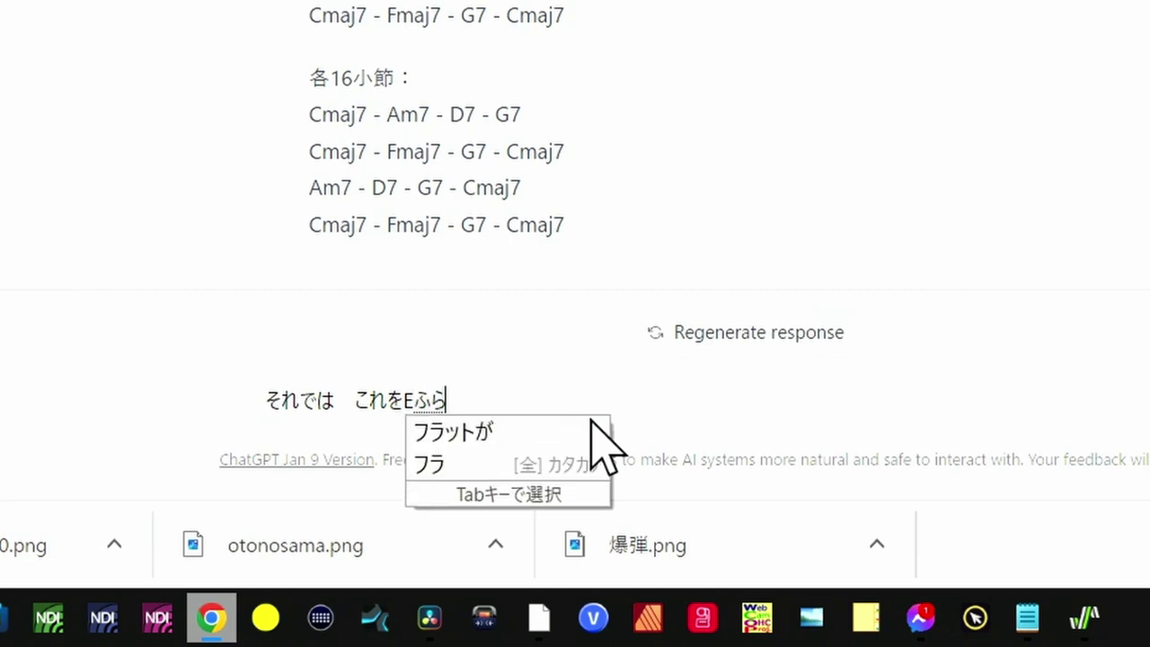
pyautogui.press('space')
pyautogui.write('ni')
pyautogui.press('Return')
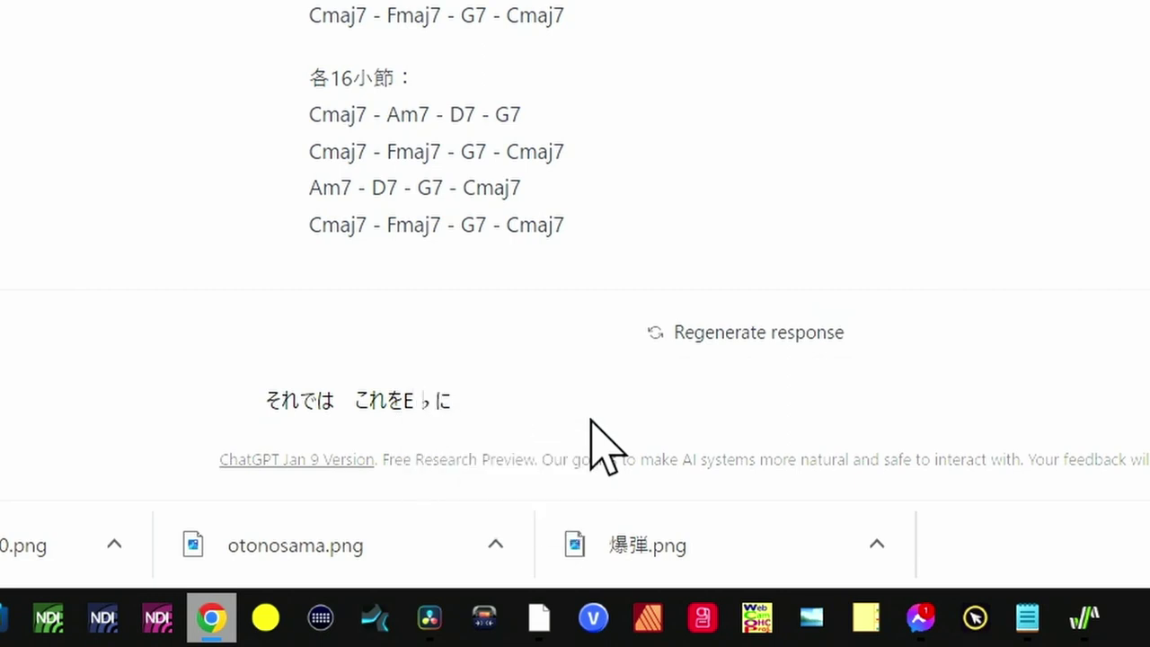
pyautogui.write('ic')
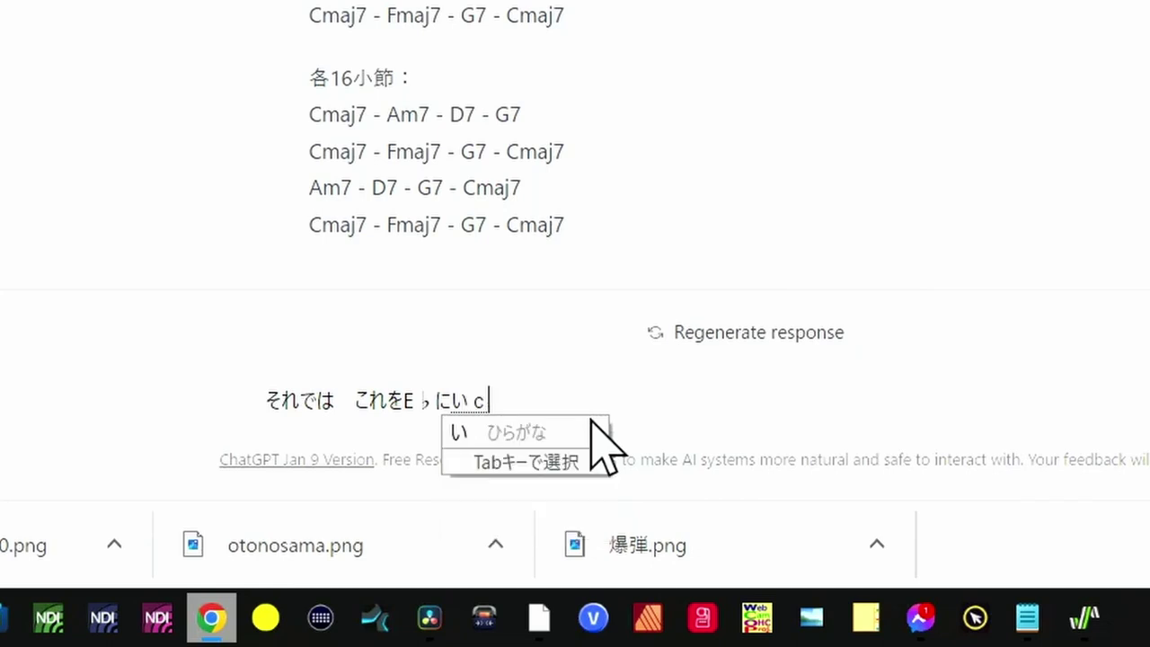
pyautogui.write('you')
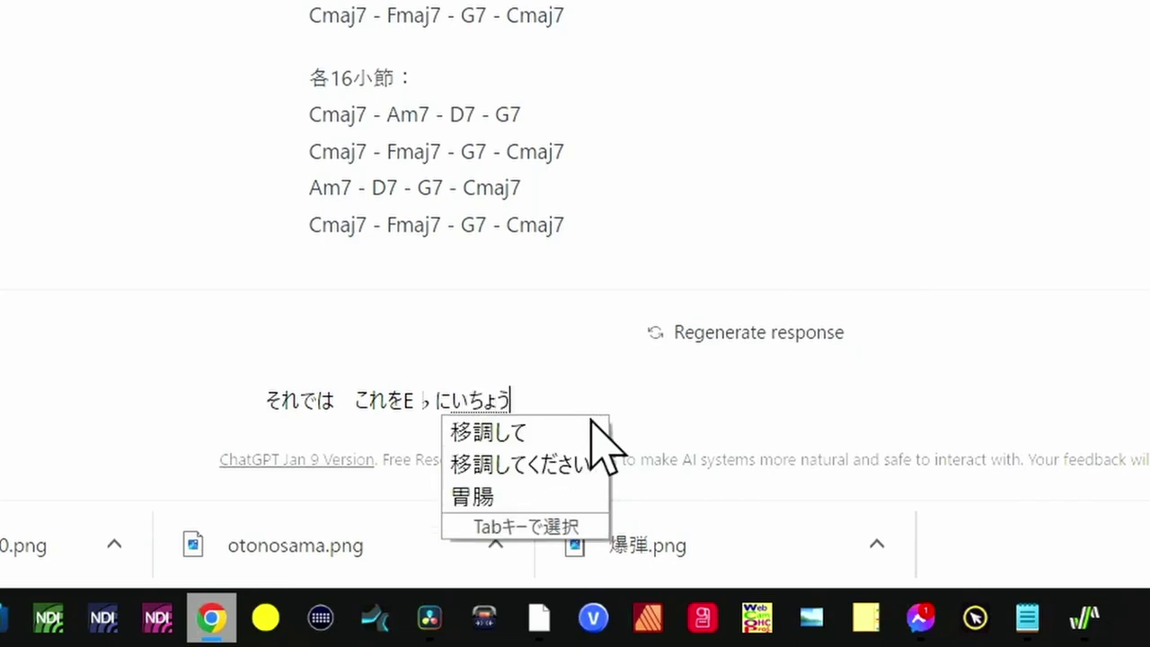
pyautogui.write('shiteku')
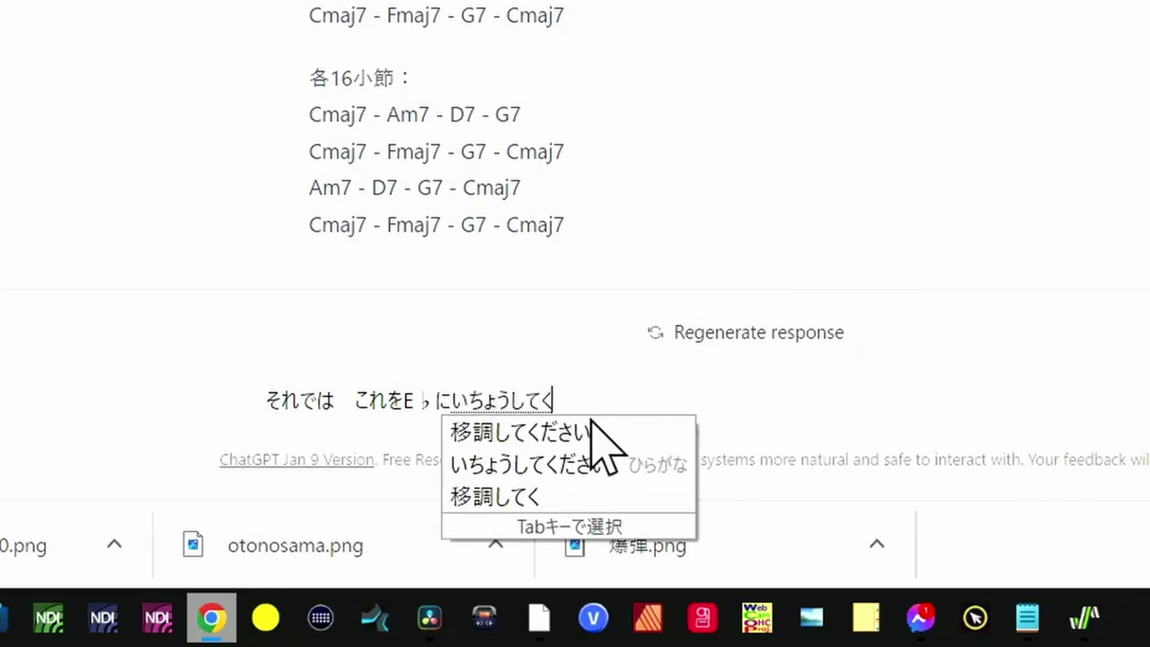
pyautogui.write('dasai')
pyautogui.press('space')
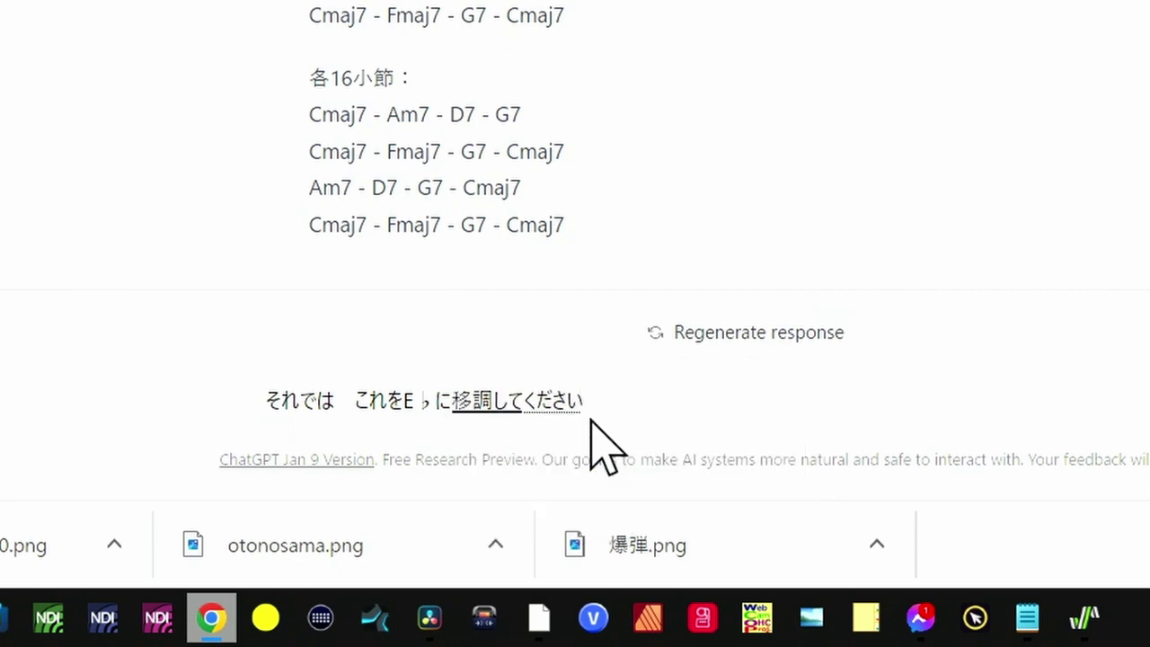
pyautogui.press('Return')
pyautogui.press('Return')
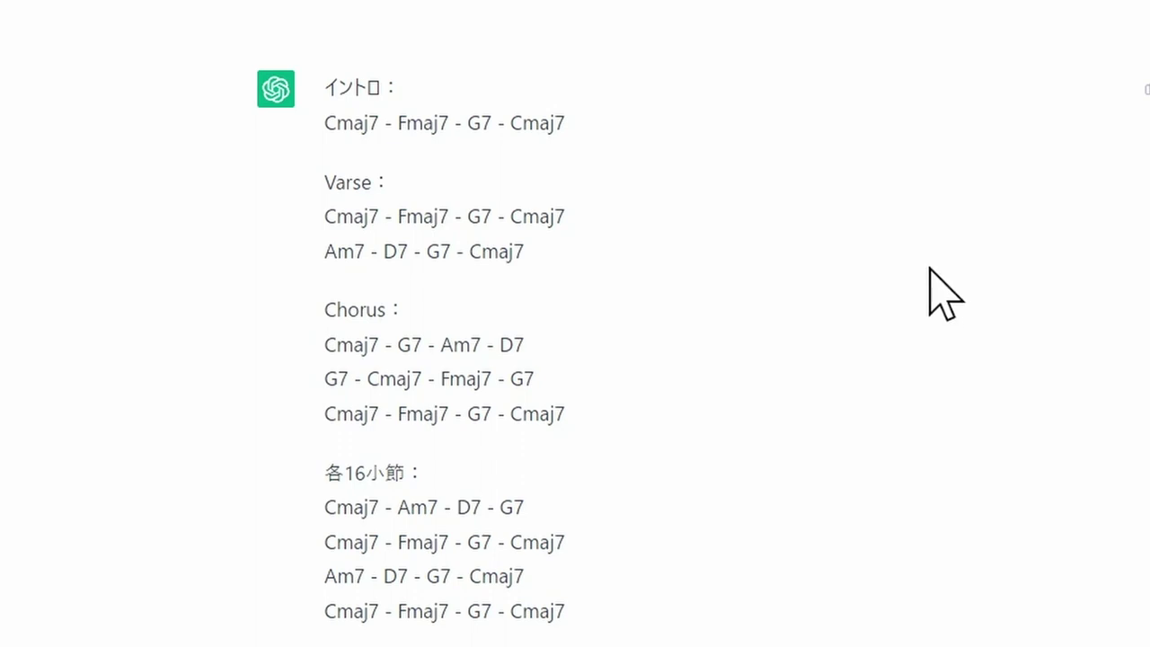
# Step: Scroll down through the E♭ reply, ending on Ebmaj7 - Abmaj7 - Bb7 - Ebmaj7
pyautogui.scroll(-3, 935, 269)
pyautogui.scroll(-3, 939, 279)
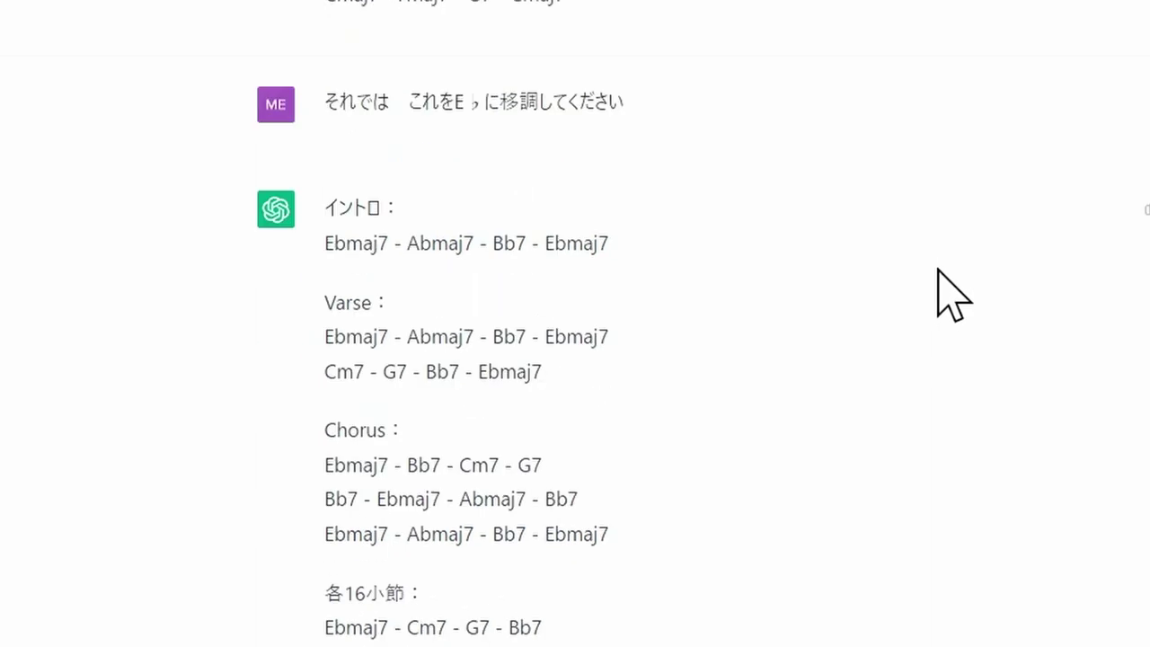
pyautogui.scroll(-2, 939, 274)
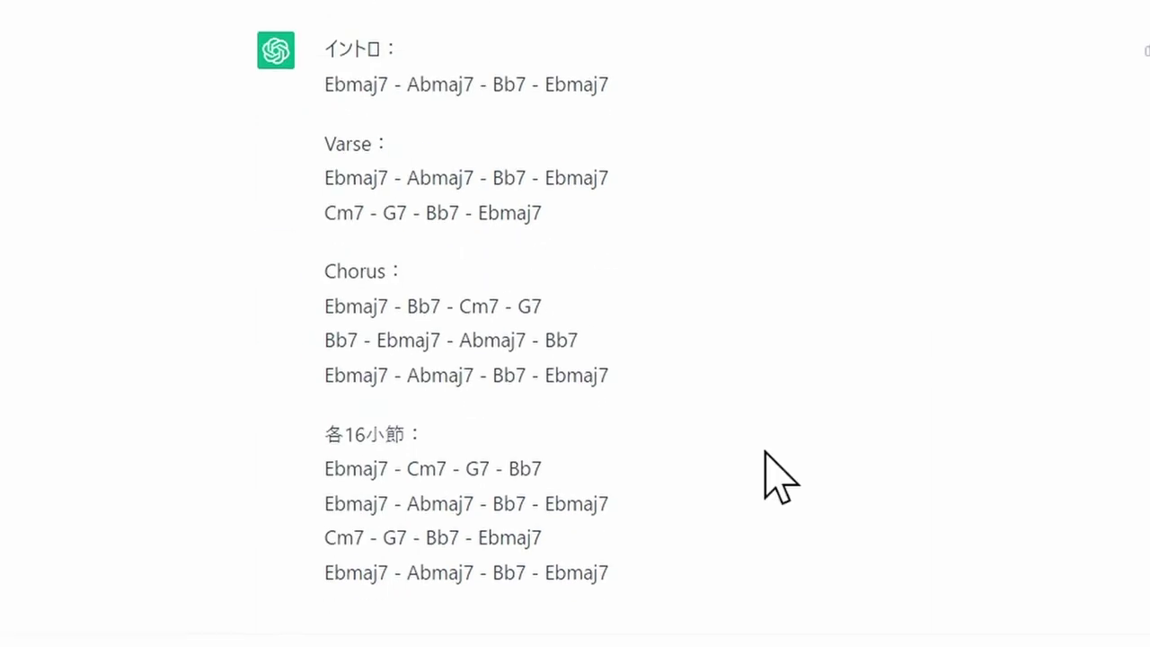